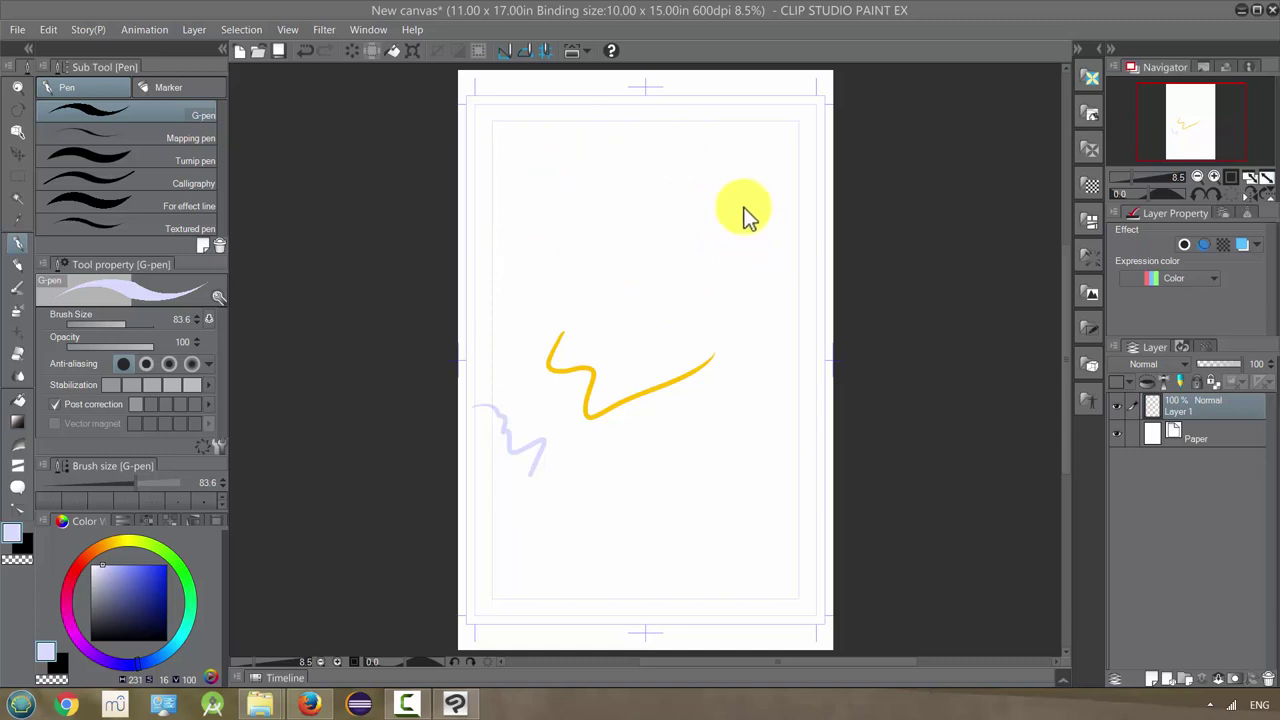
- Start an image import via File > Import > Image, showing the COURSE STUFF folder
left_click(17, 29)
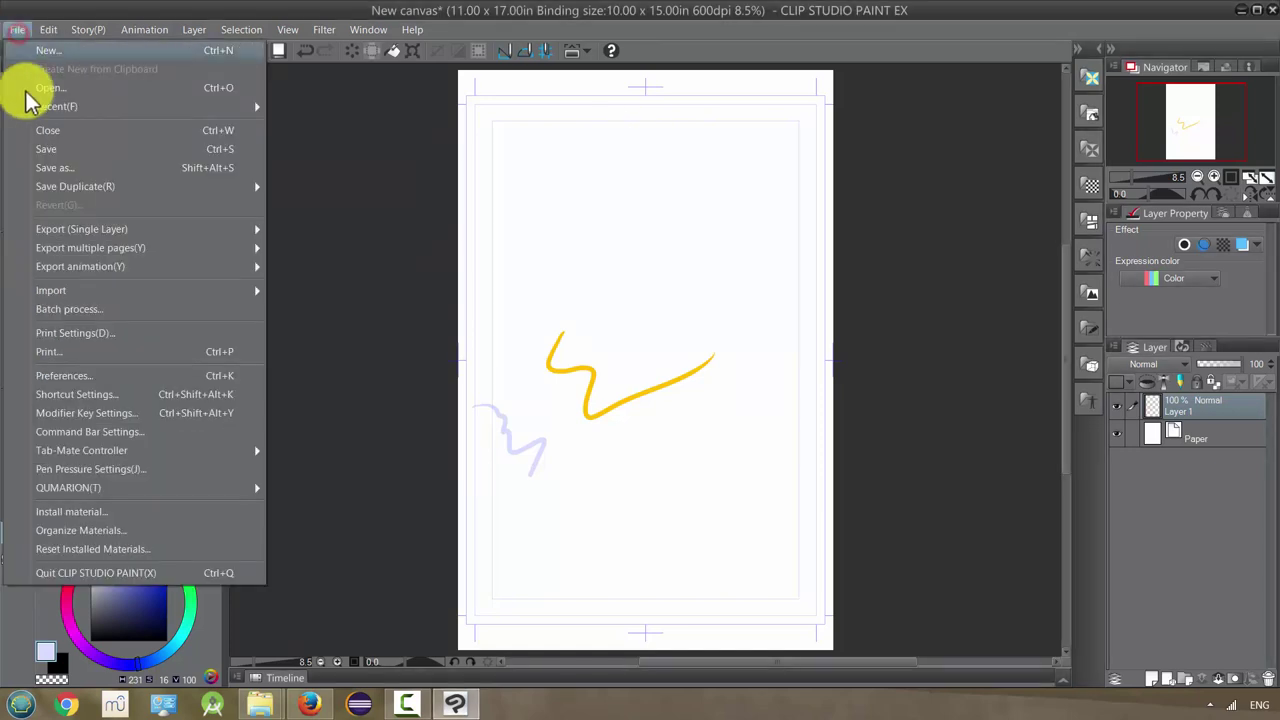
mouse_move(134, 289)
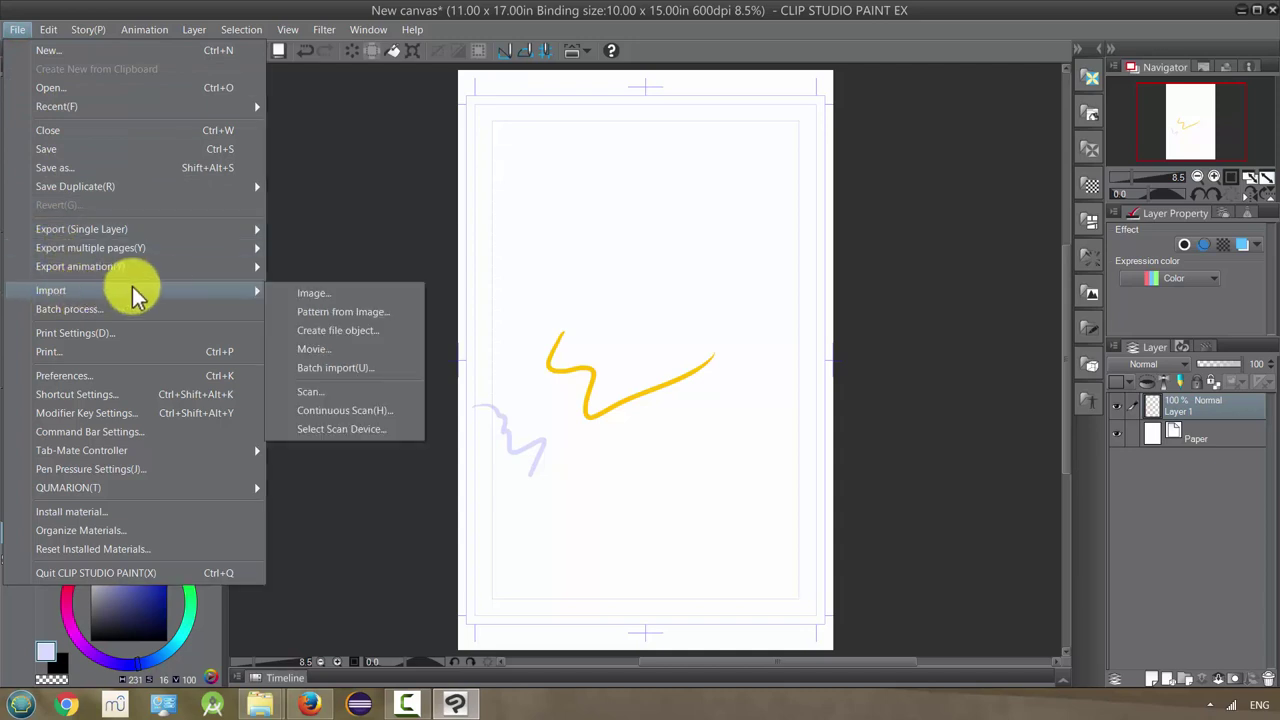
left_click(305, 292)
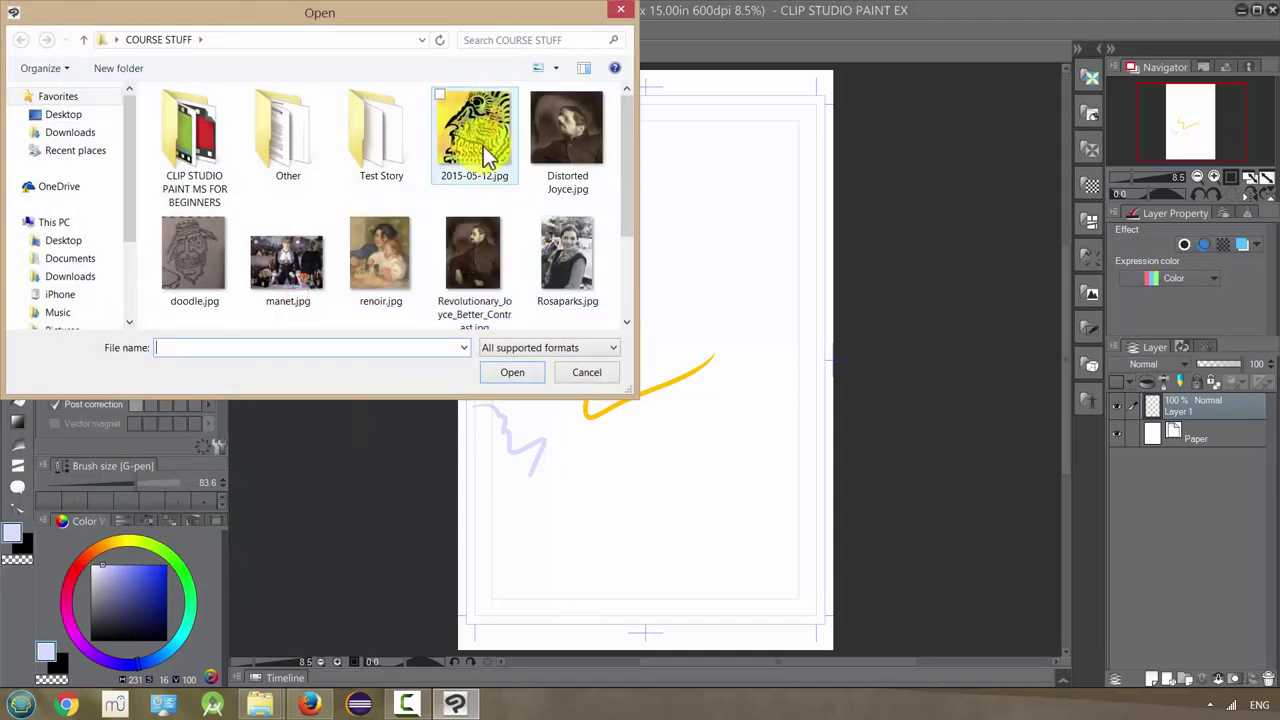
- Import manet.jpg, then scale it up and position it over the top of the page
double_click(312, 270)
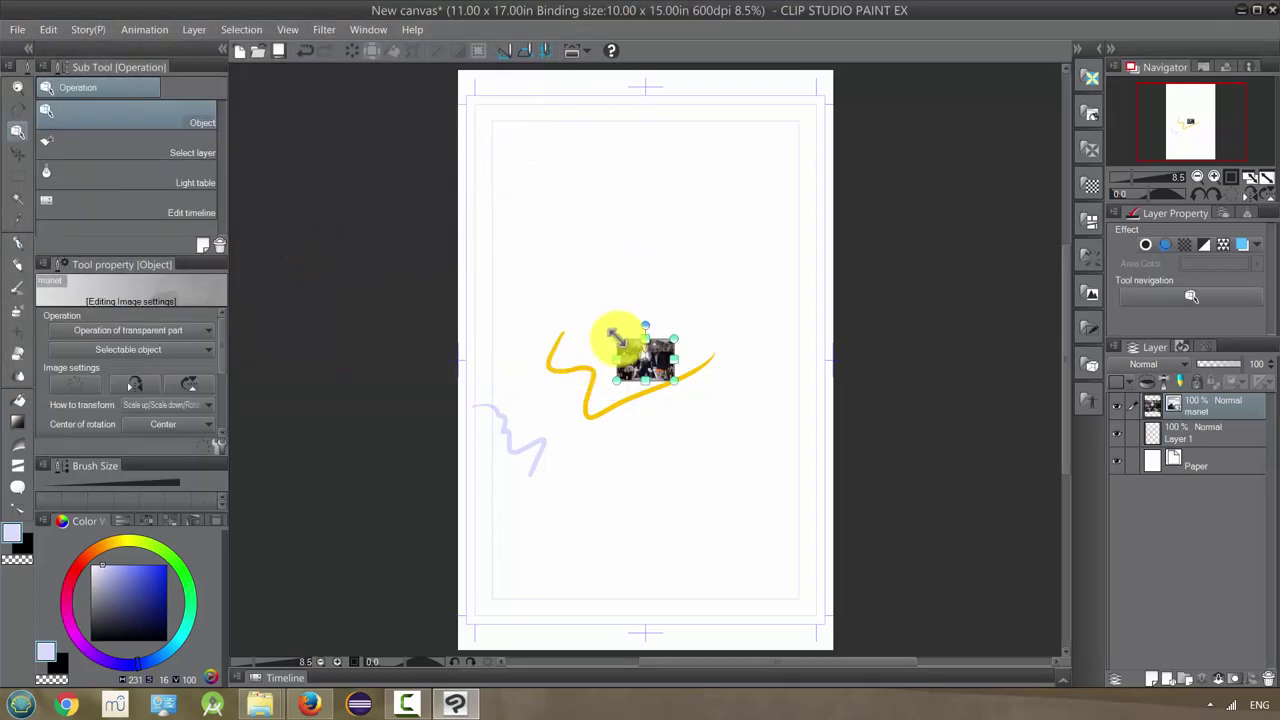
left_click_drag(617, 338, 336, 133)
left_click_drag(674, 380, 918, 560)
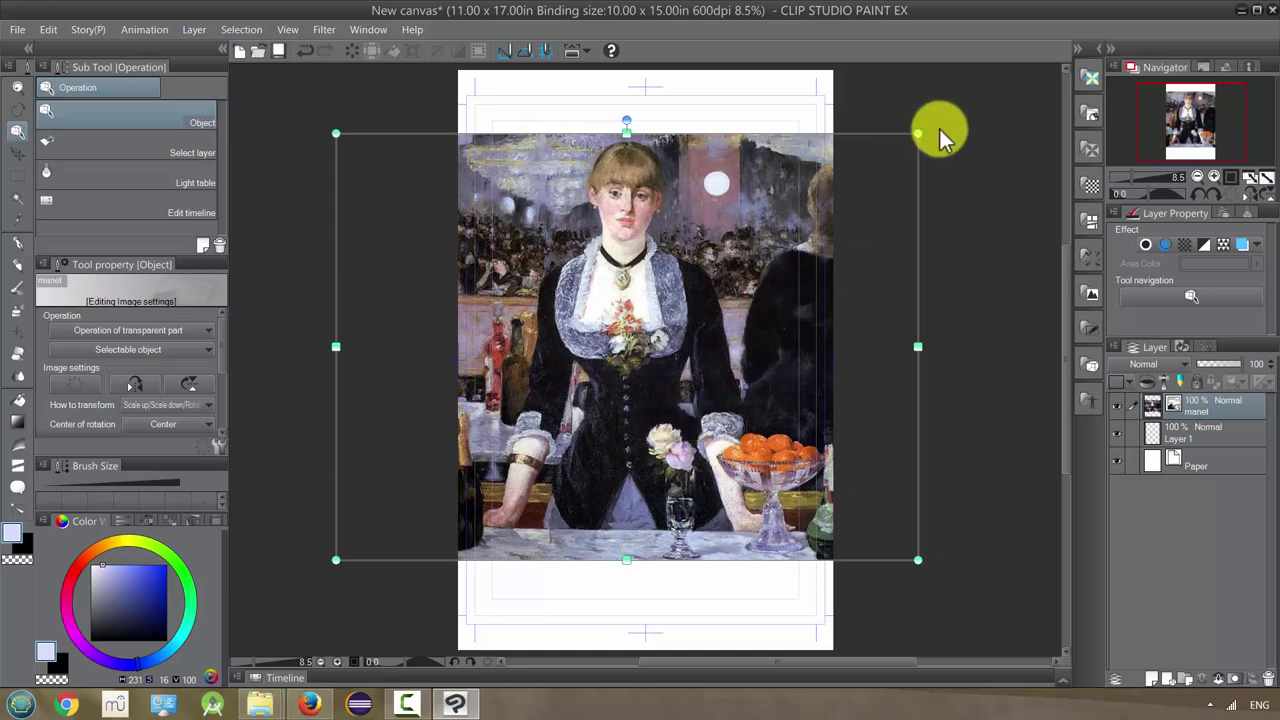
left_click_drag(916, 132, 1018, 80)
left_click_drag(738, 324, 563, 325)
left_click_drag(690, 317, 746, 306)
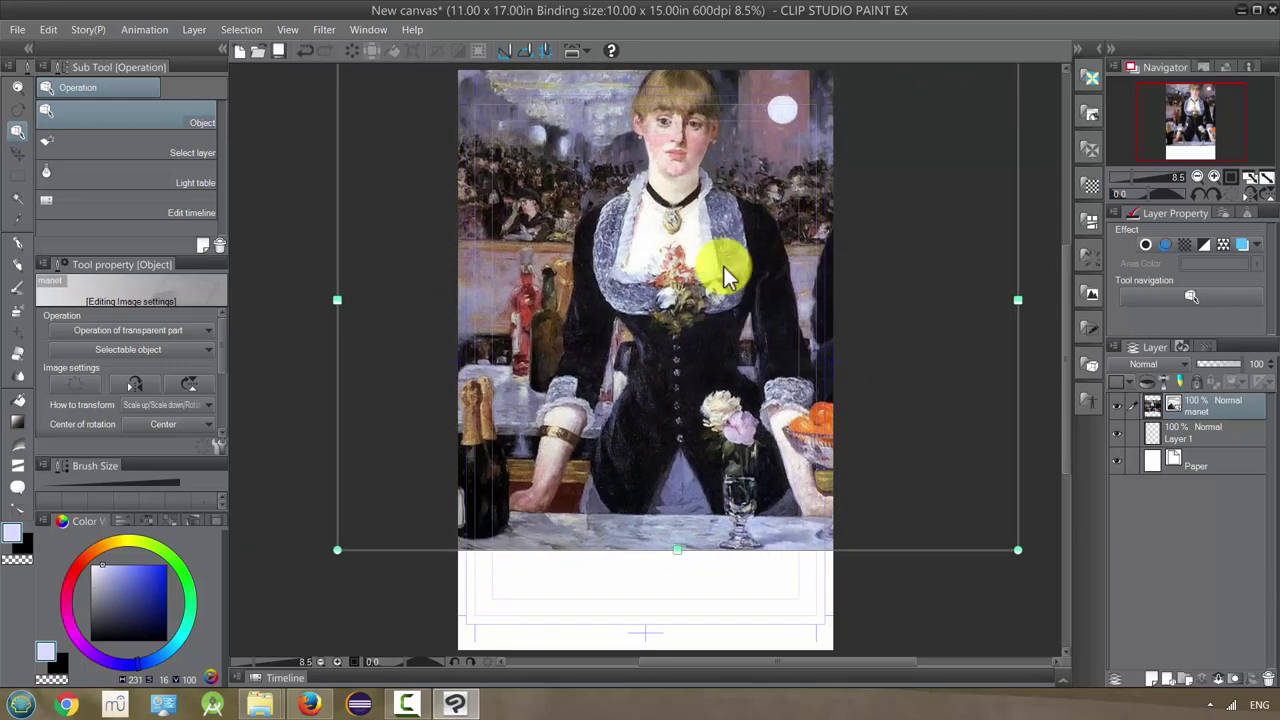
- Commit the painting's placement on Layer 1 and switch to the Eyedropper (Obtain display color)
left_click(1186, 440)
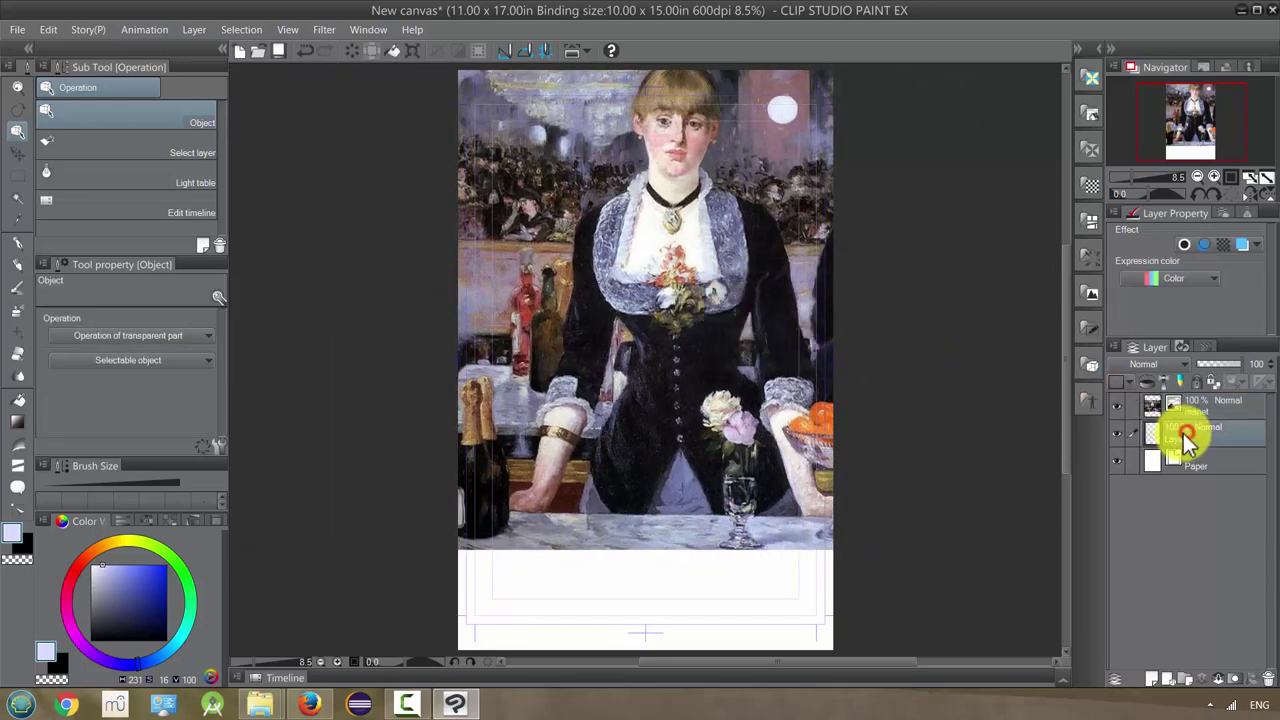
left_click(19, 221)
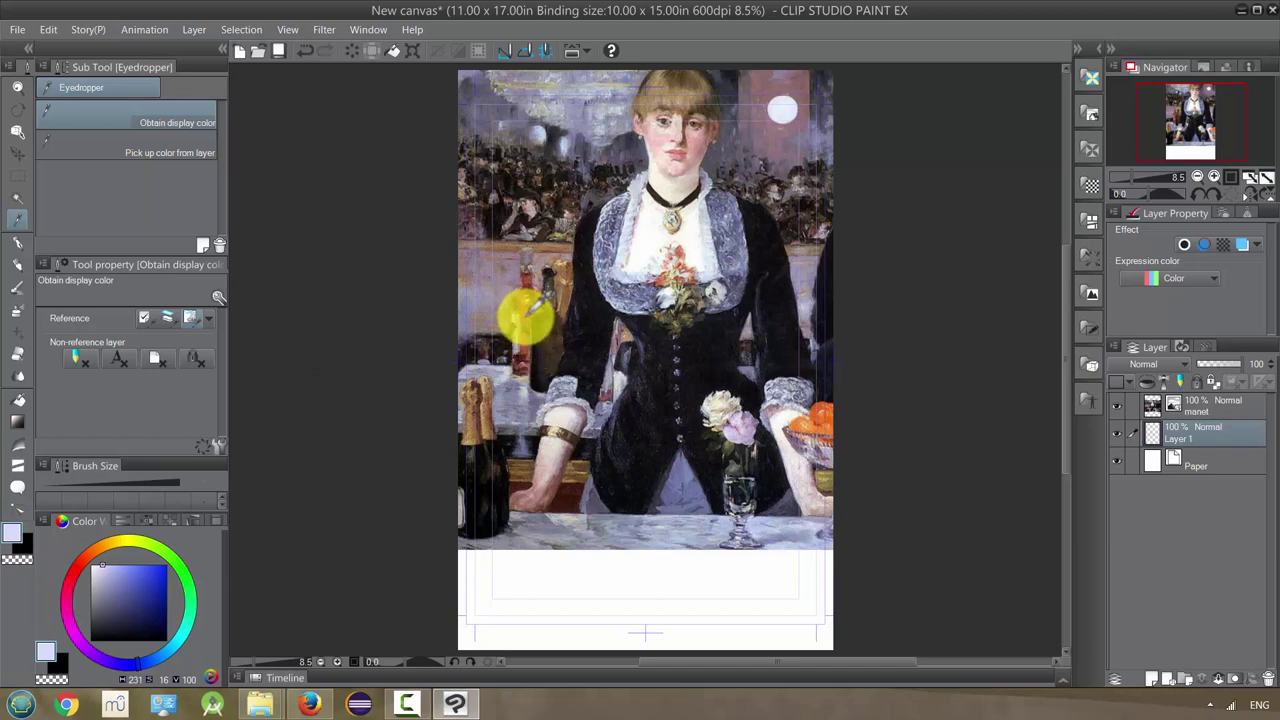
- Sample a muted red from the red bottle at the painting's left as the drawing colour
left_click(525, 315)
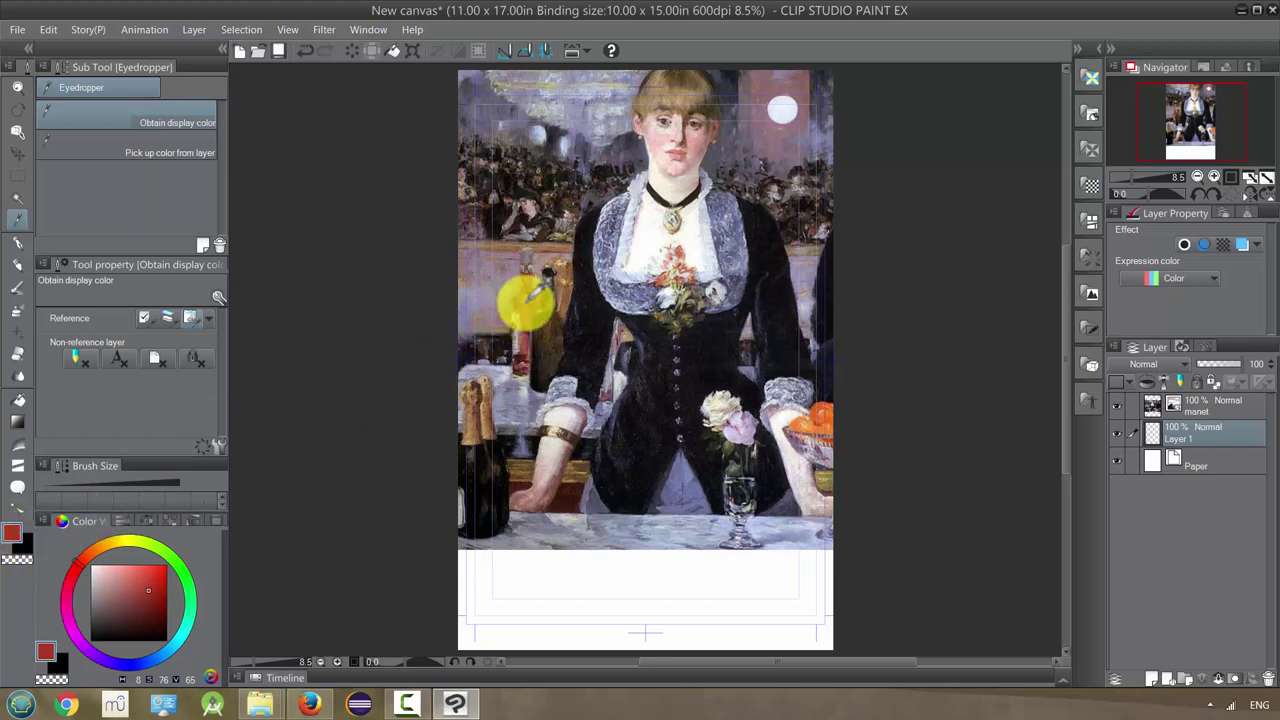
mouse_move(525, 310)
left_mouse_down()
mouse_move(510, 298)
mouse_move(522, 293)
left_mouse_up()
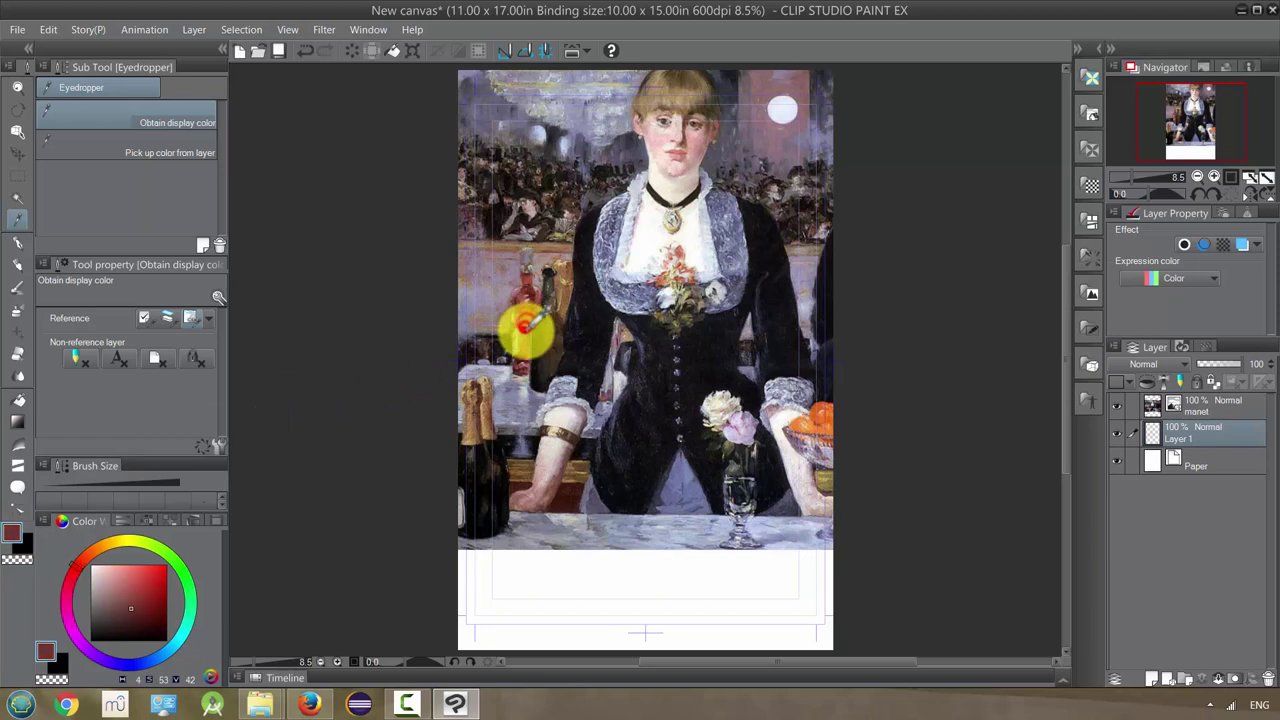
mouse_move(525, 332)
left_mouse_down()
mouse_move(522, 357)
mouse_move(522, 316)
left_mouse_up()
- Zoom in and resample a slightly different red from the bottle
scroll(522, 314, "up", 4)
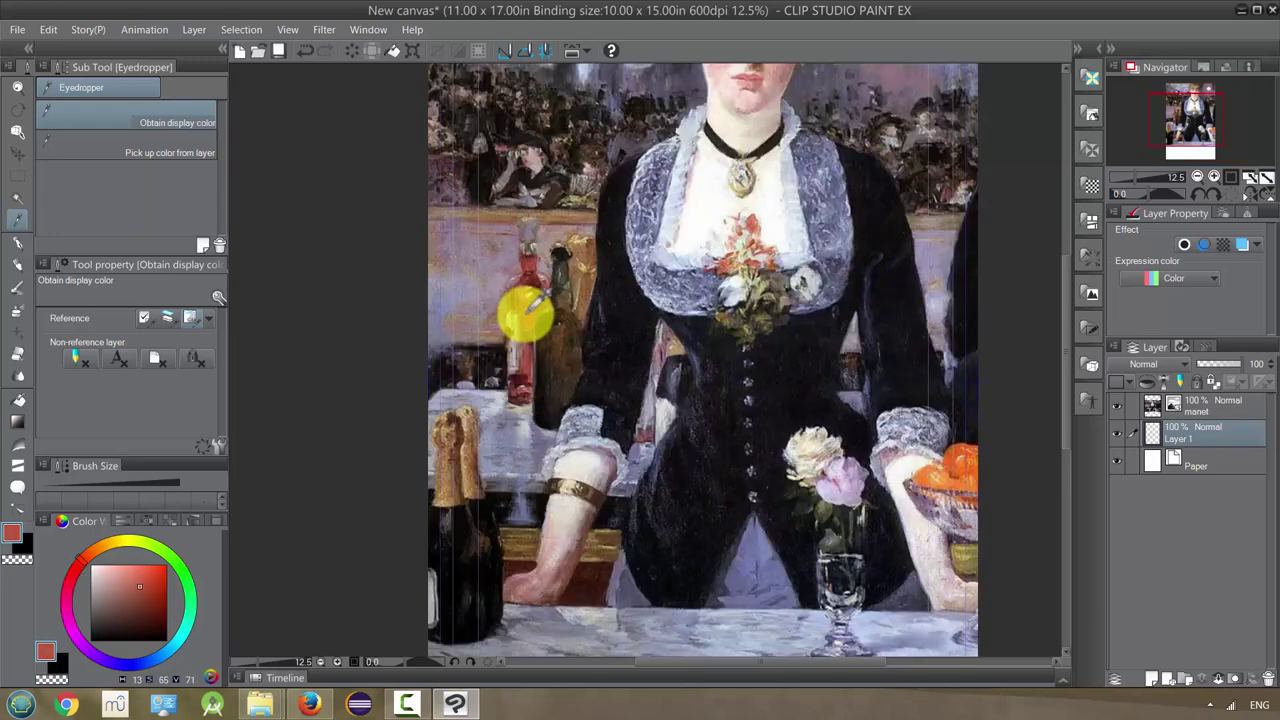
scroll(519, 335, "up", 1)
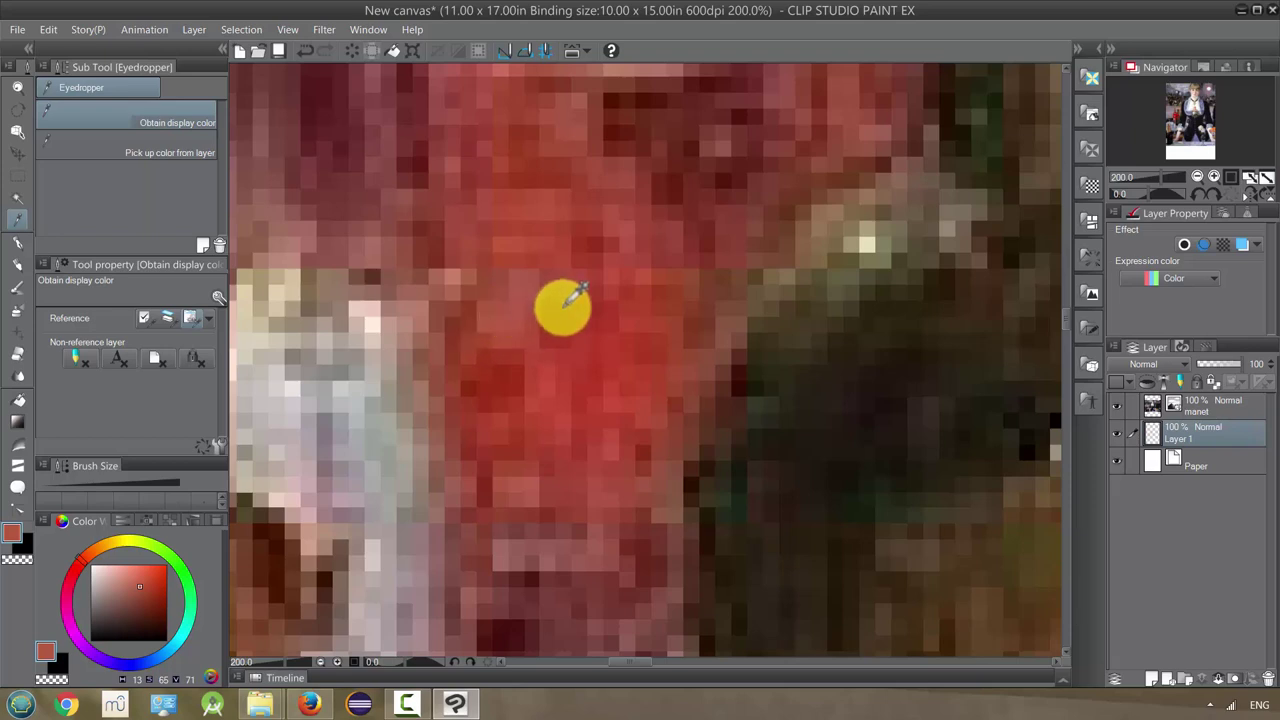
left_click(565, 296)
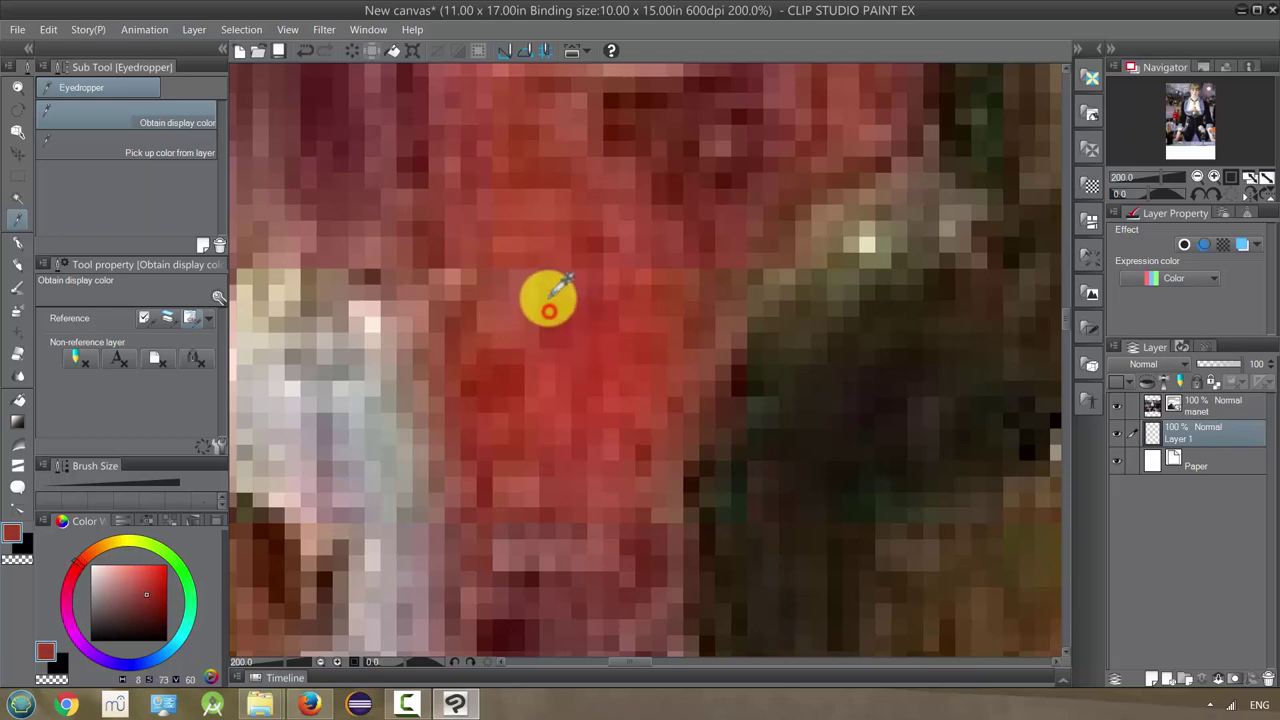
mouse_move(550, 297)
left_mouse_down()
mouse_move(545, 277)
mouse_move(519, 296)
mouse_move(508, 285)
mouse_move(486, 329)
mouse_move(526, 349)
mouse_move(571, 337)
mouse_move(571, 354)
mouse_move(561, 283)
left_mouse_up()
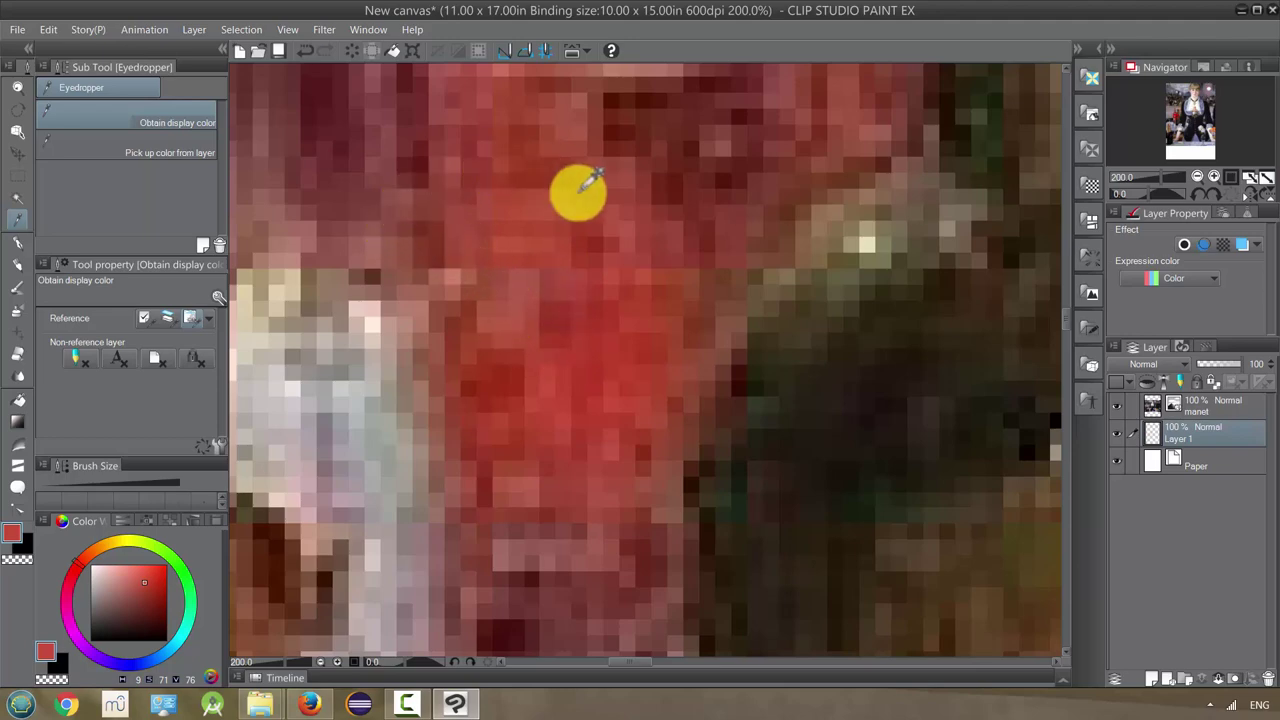
- Sample a light lavender into the secondary colour and zoom out to 6.3% to see the whole painting
scroll(625, 315, "down", 1)
scroll(605, 345, "down", 1)
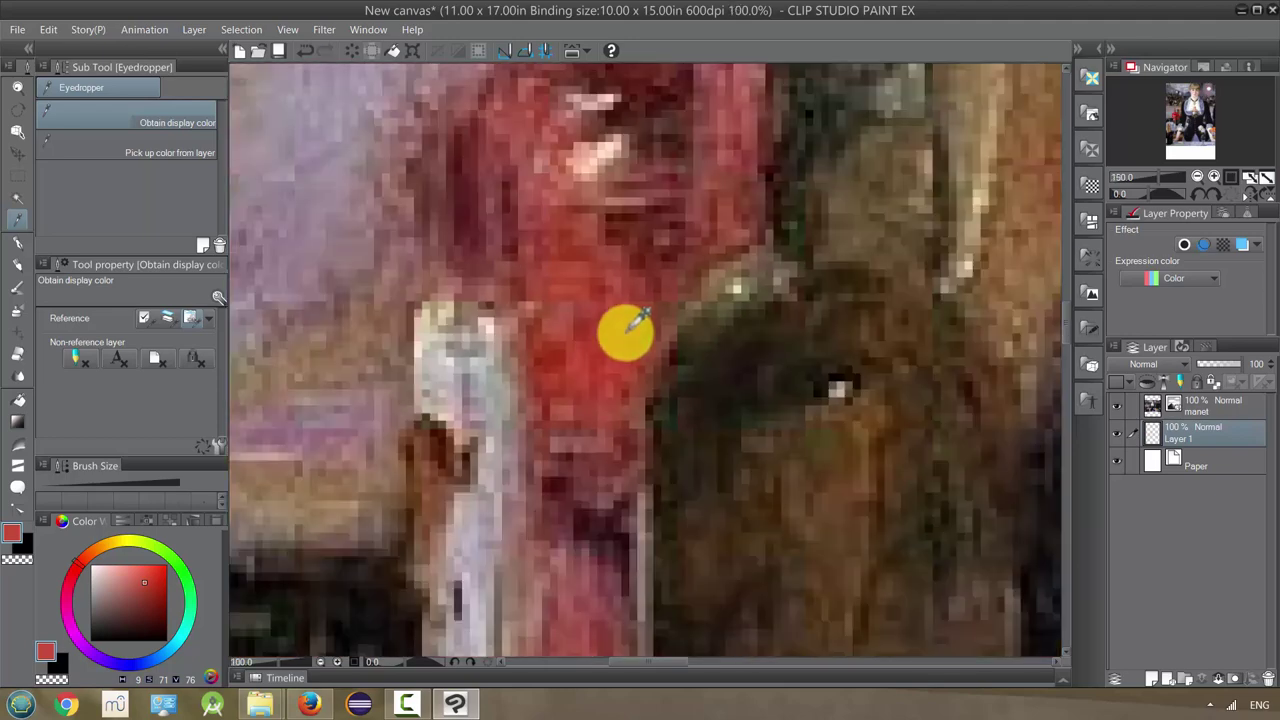
scroll(615, 340, "down", 2)
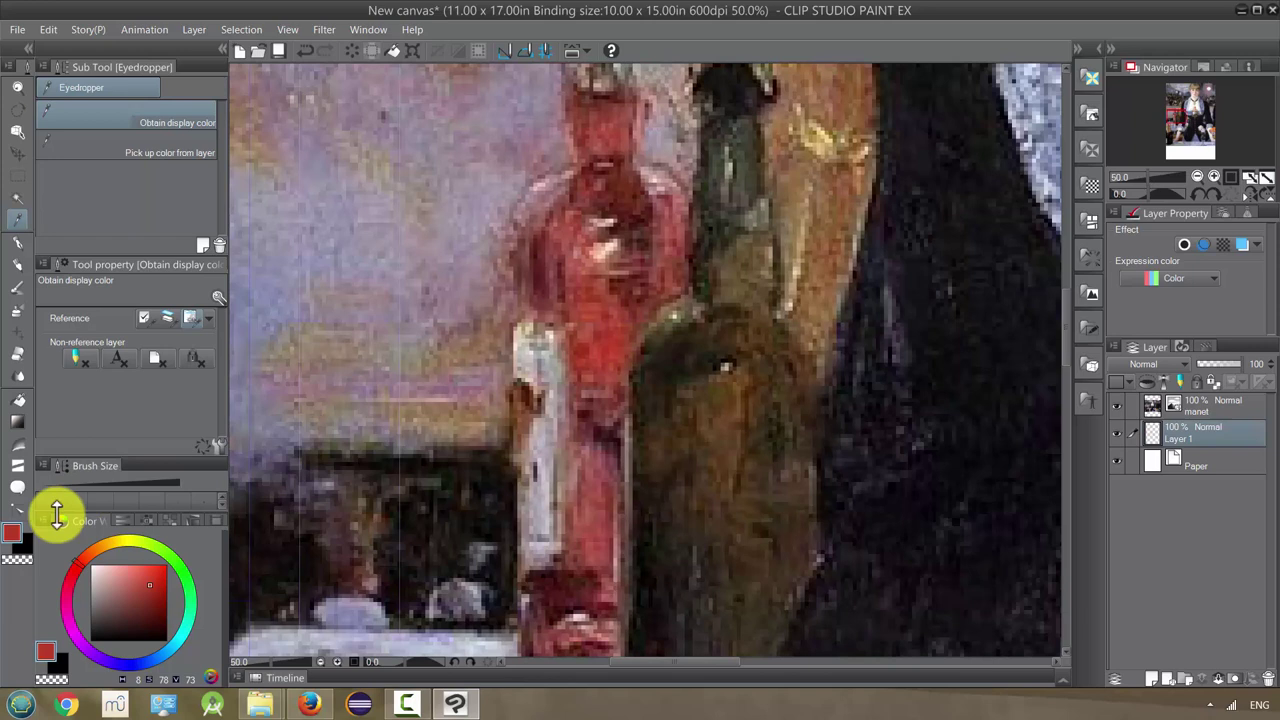
left_click(24, 545)
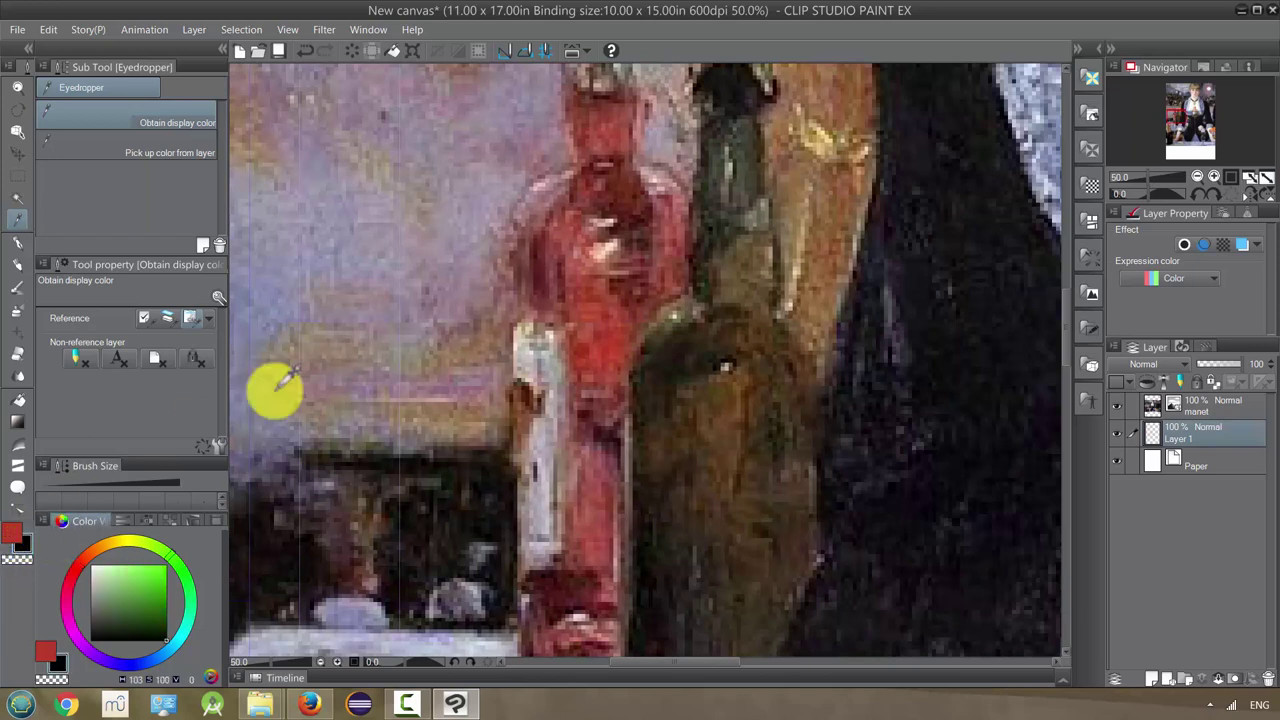
left_click(373, 217)
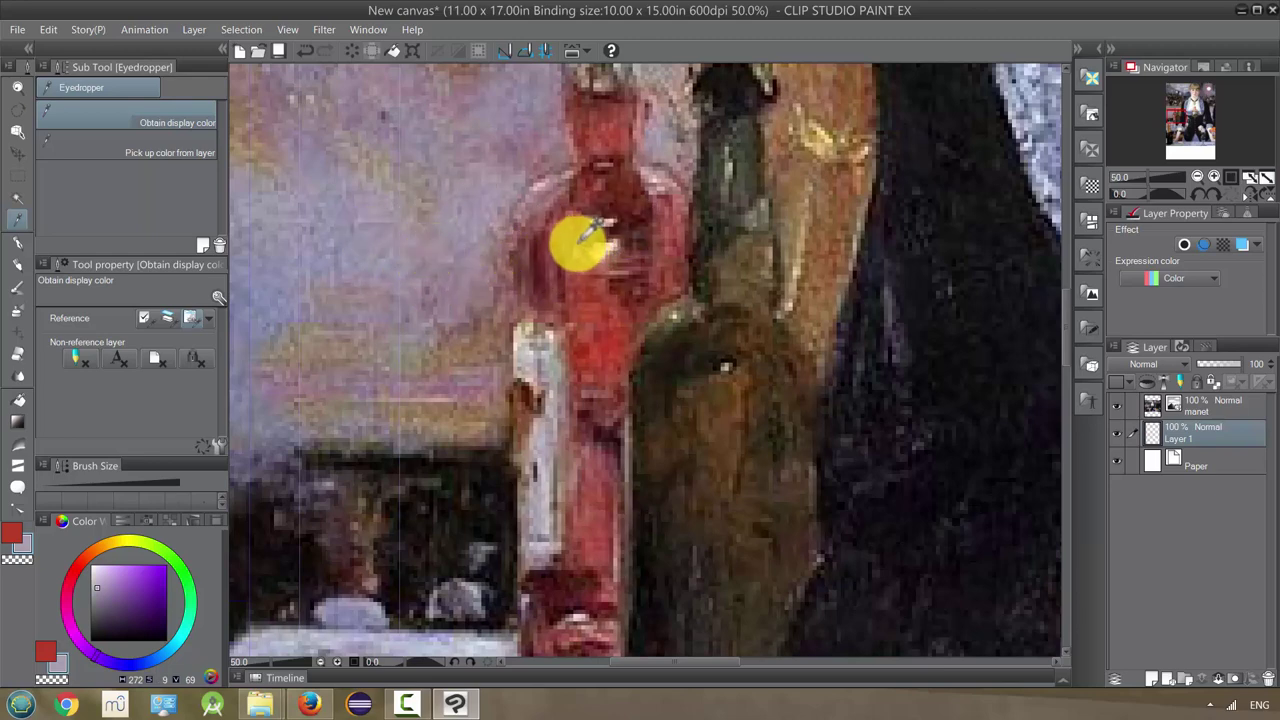
scroll(563, 271, "down", 3)
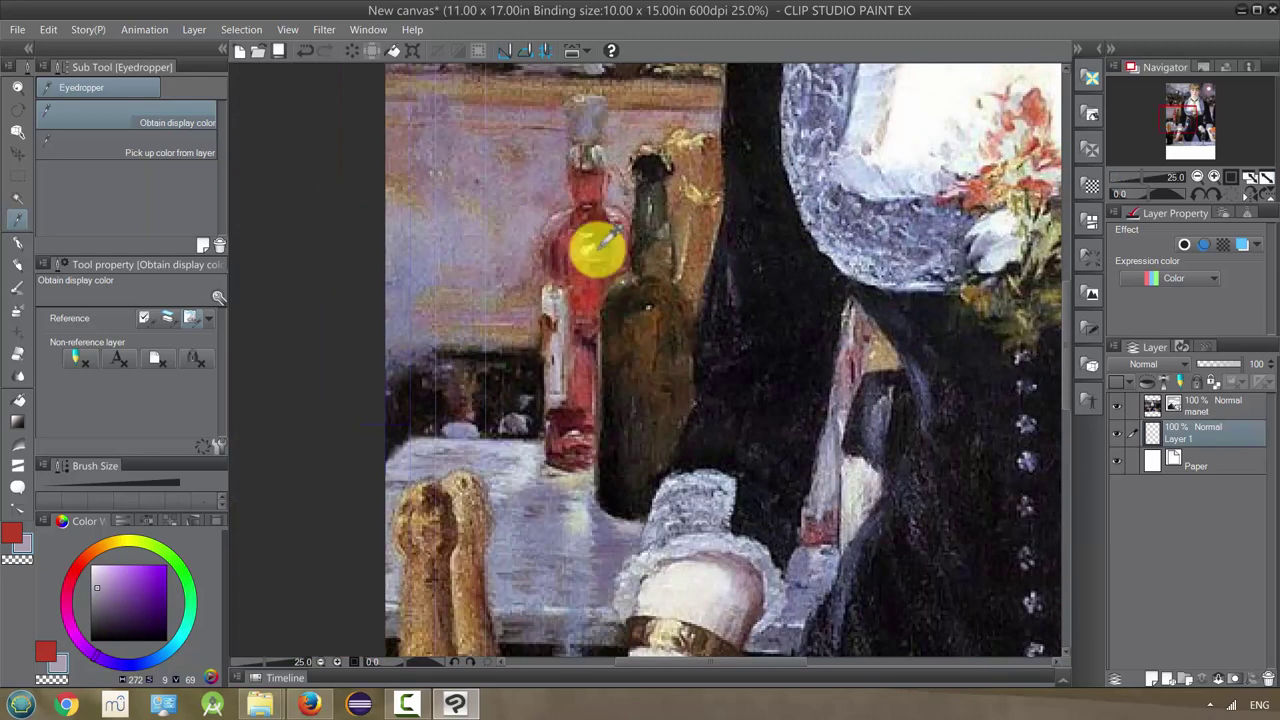
scroll(582, 242, "down", 3)
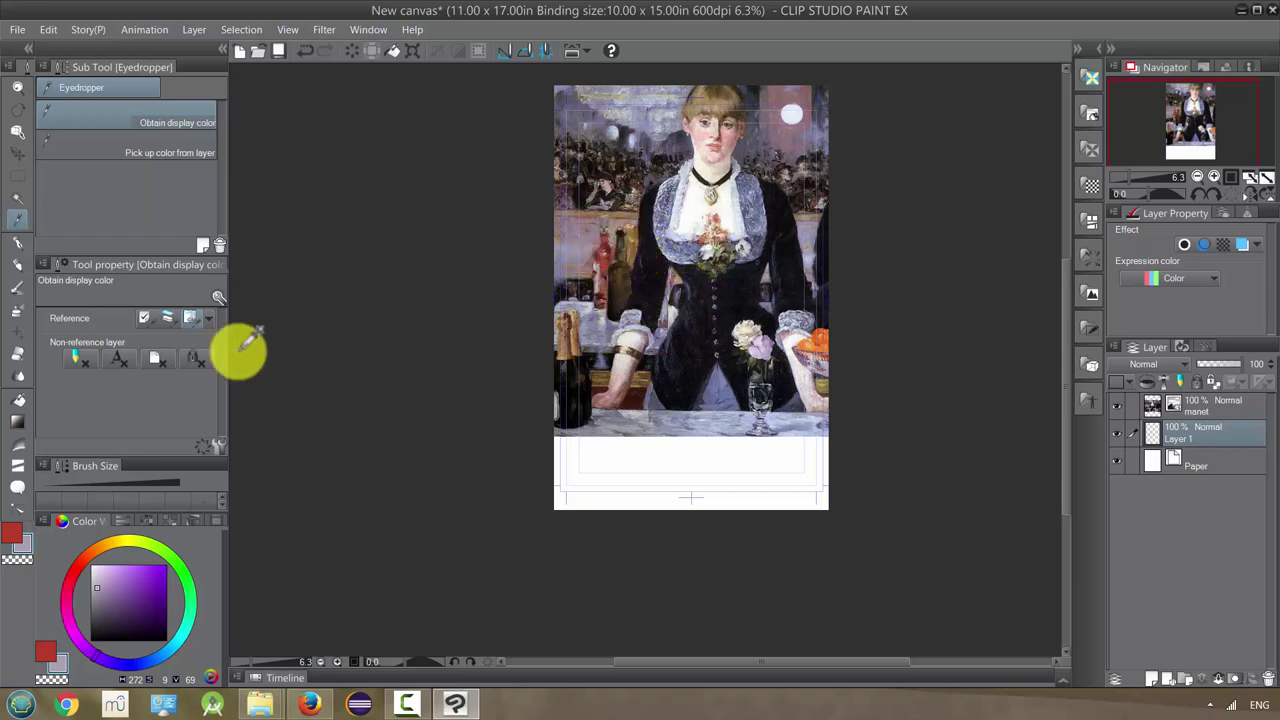
- With the G-pen, sample bodice black, greyish pink, then pale chest tones, ending on near-white blue
left_click(17, 245)
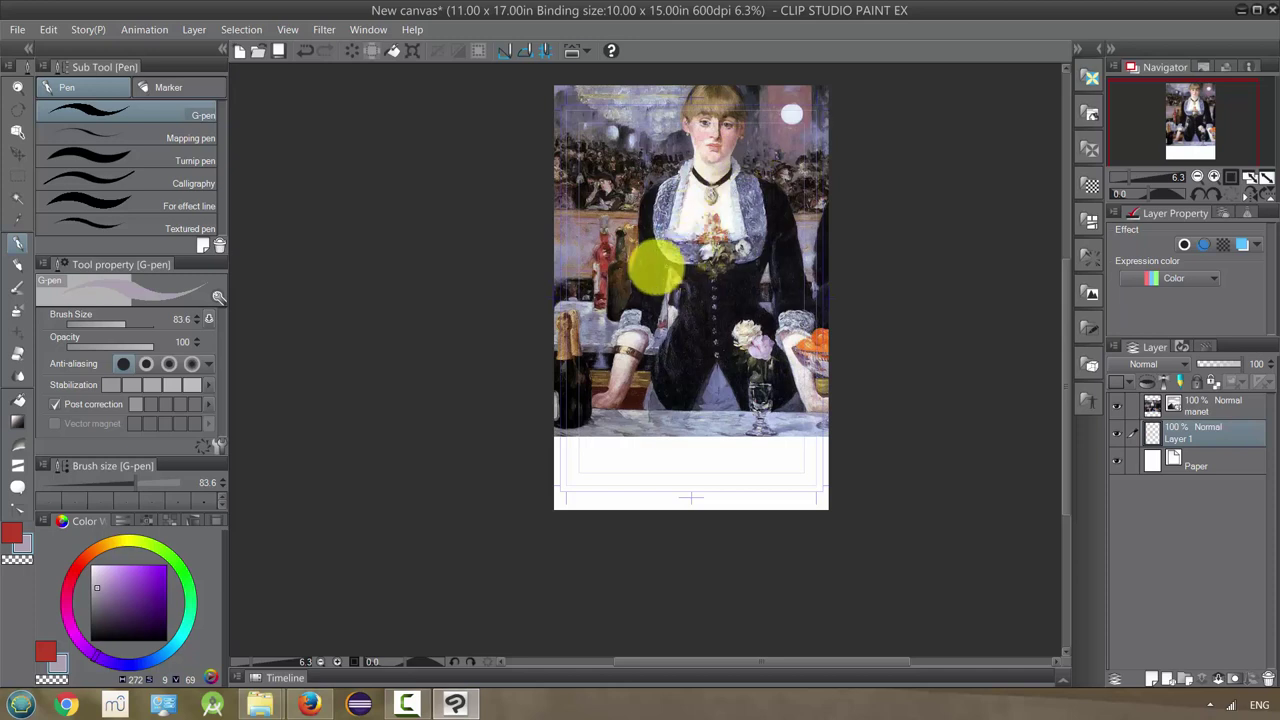
left_click(652, 266, "alt")
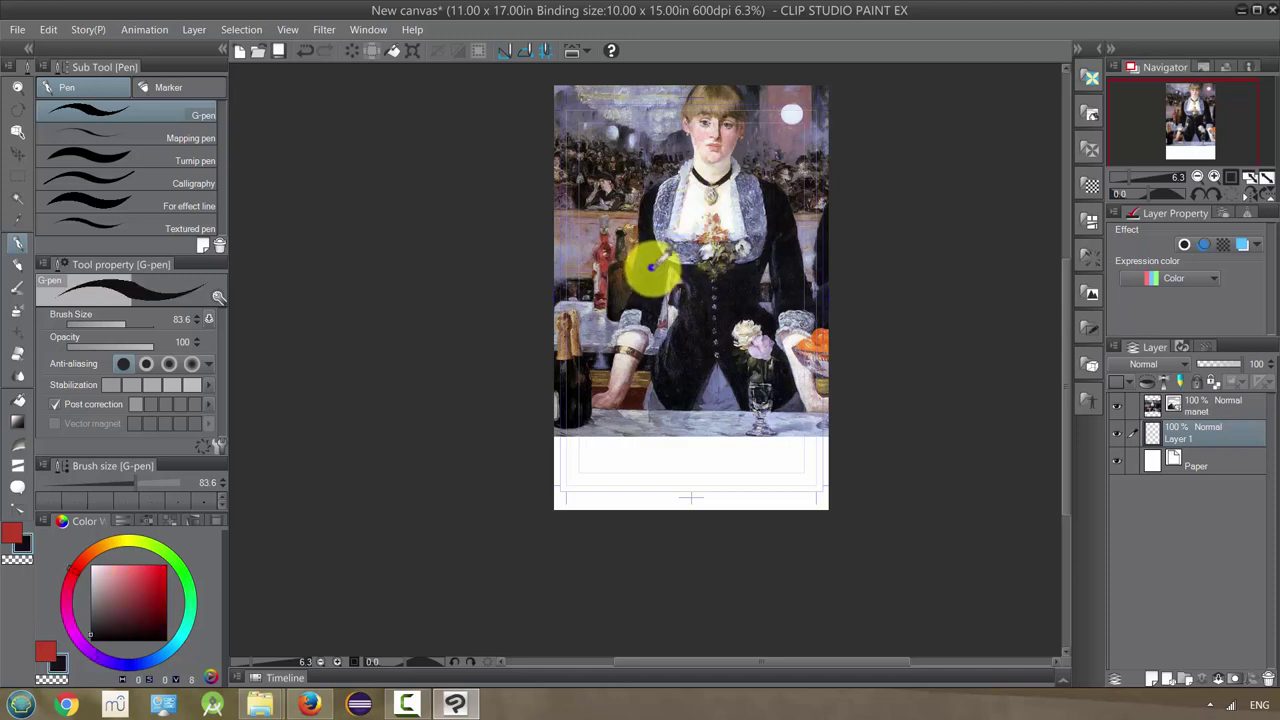
left_click(574, 237, "alt")
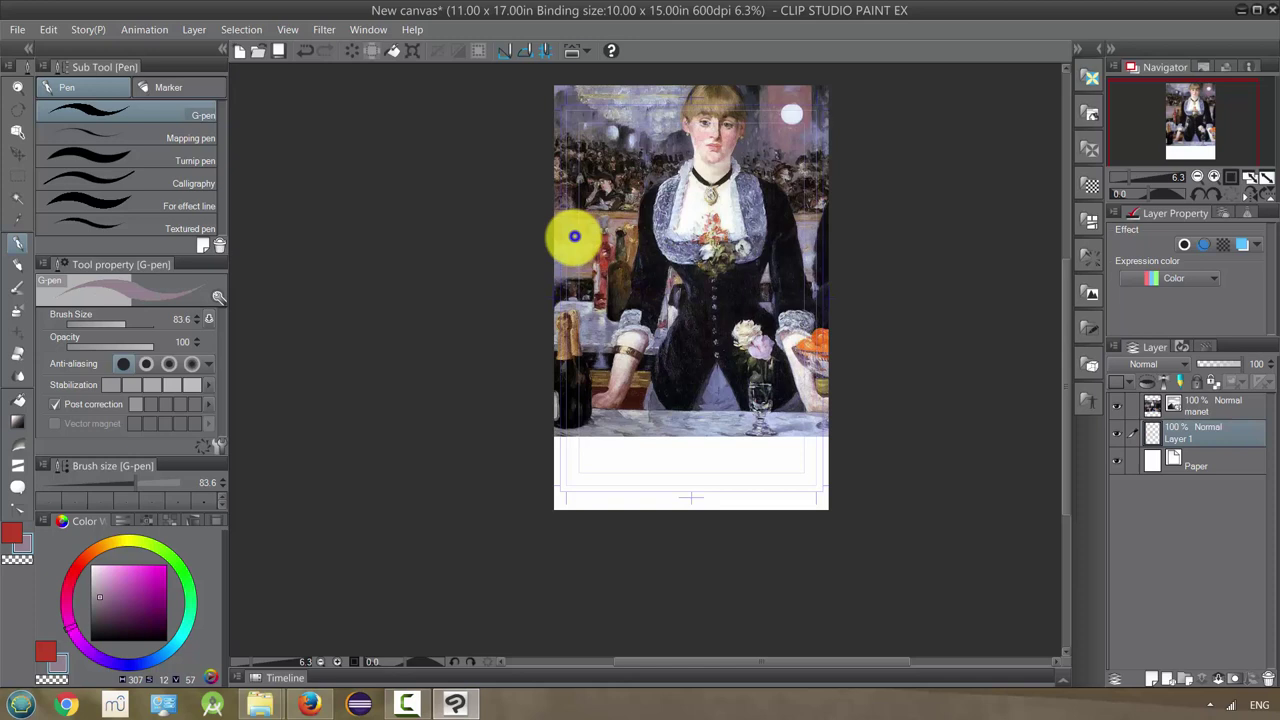
left_click(625, 110, "alt")
left_click(729, 143, "alt")
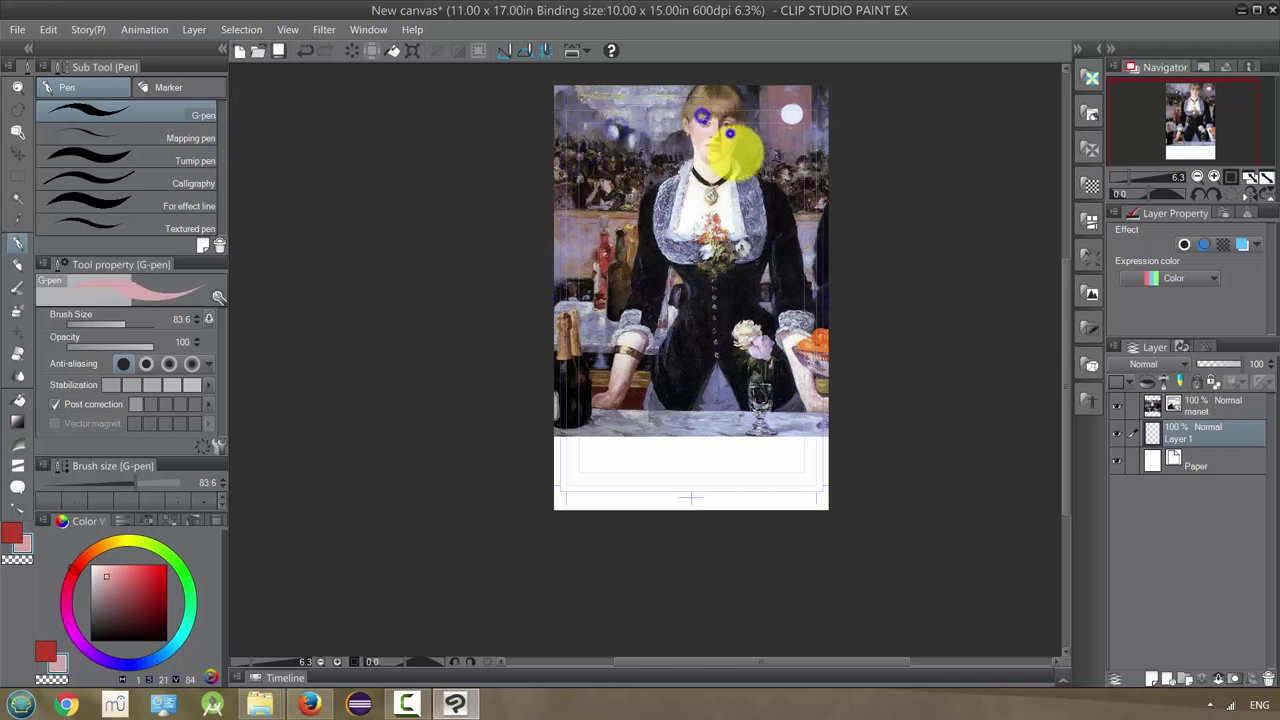
left_click(703, 225, "alt")
left_click(688, 215, "alt")
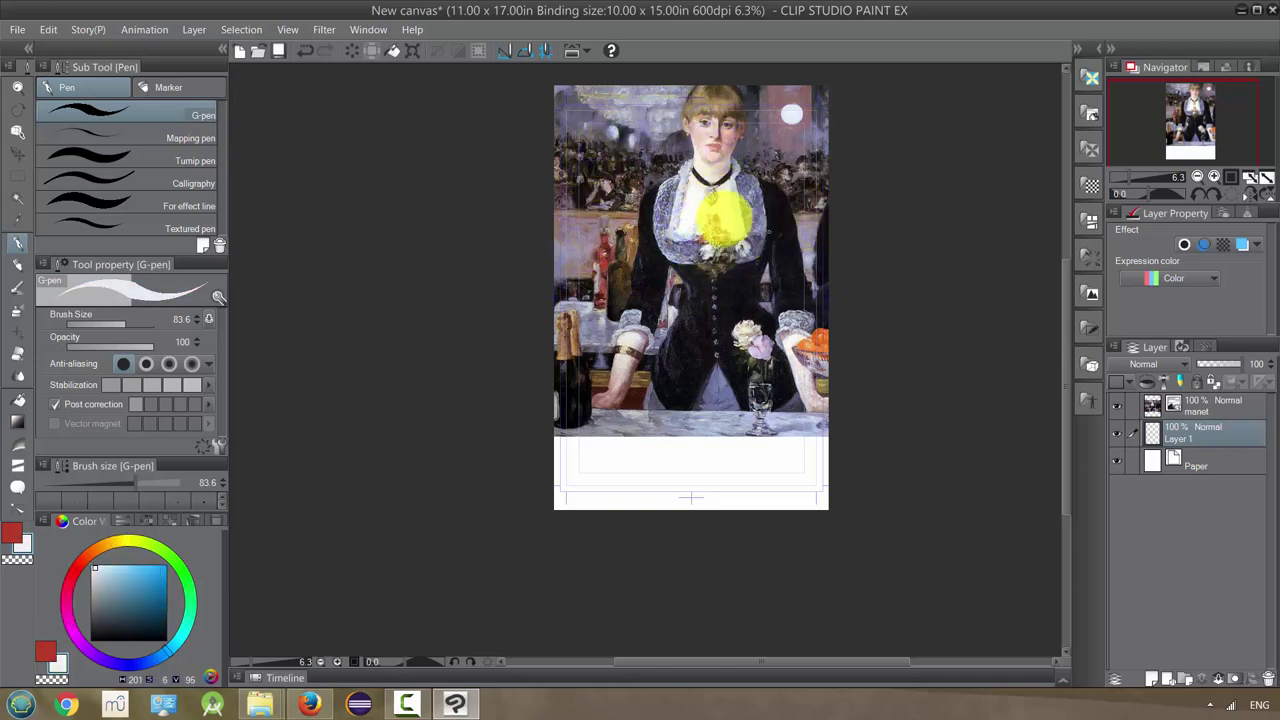
- Draw pale-blue and black G-pen squiggles below the painting, sample a pinkish tone, then open Start
mouse_move(634, 480)
left_mouse_down()
mouse_move(680, 480)
mouse_move(700, 455)
mouse_move(745, 462)
mouse_move(758, 478)
mouse_move(729, 514)
left_mouse_up()
left_click(703, 345, "alt")
left_click(800, 378, "alt")
left_click(571, 400, "alt")
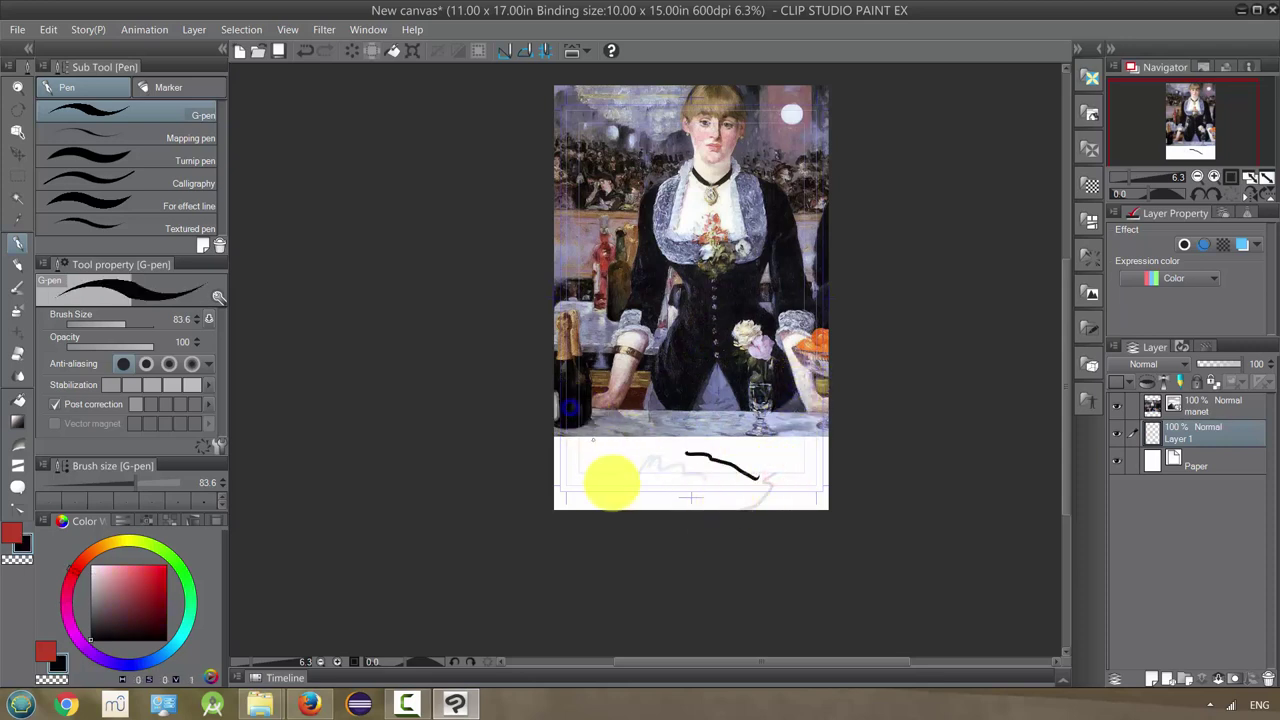
mouse_move(580, 474)
left_mouse_down()
mouse_move(635, 470)
mouse_move(637, 449)
mouse_move(573, 452)
mouse_move(584, 473)
mouse_move(660, 472)
left_mouse_up()
left_click(620, 380, "alt")
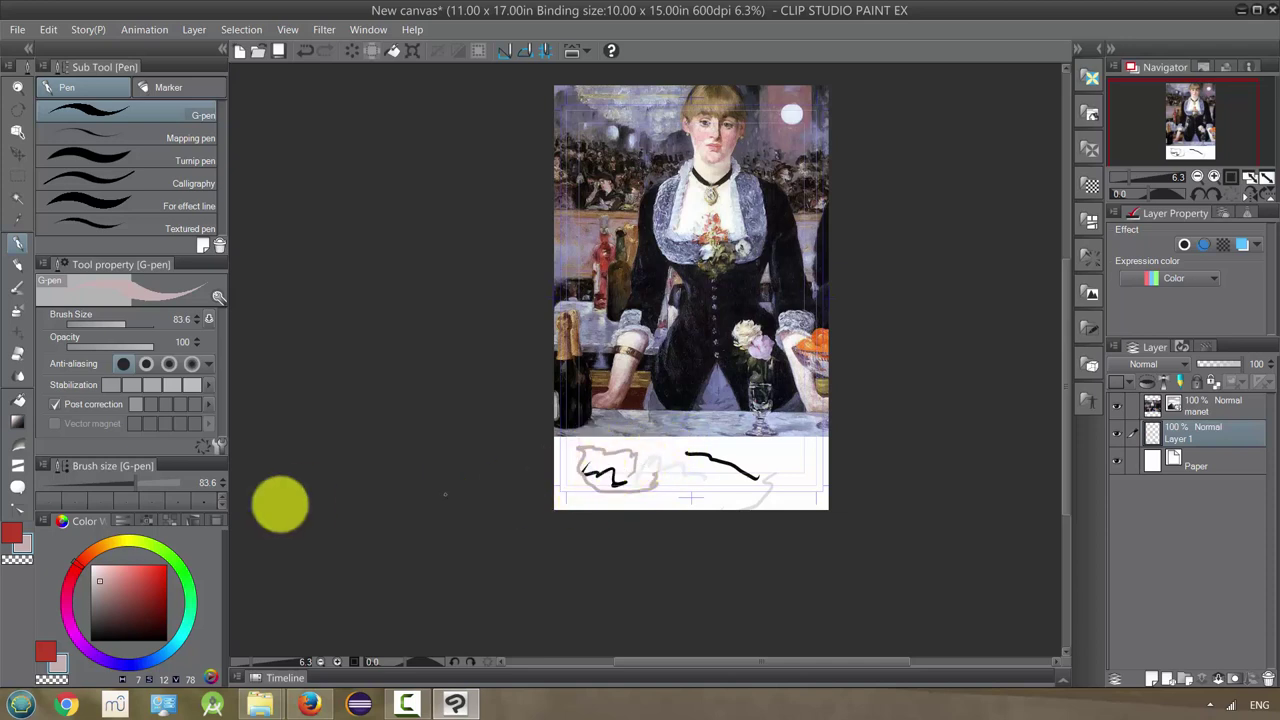
left_click(24, 706)
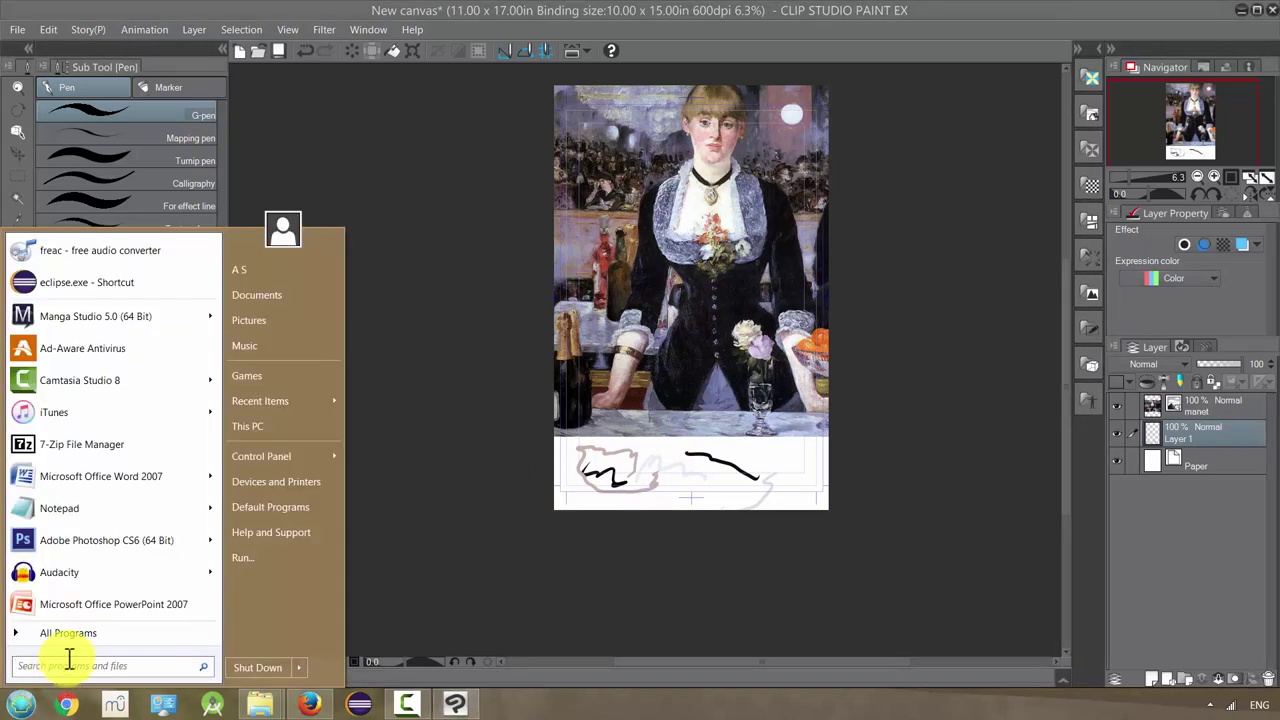
- Search 'control panel' in the Start menu and open Control Panel
type("control")
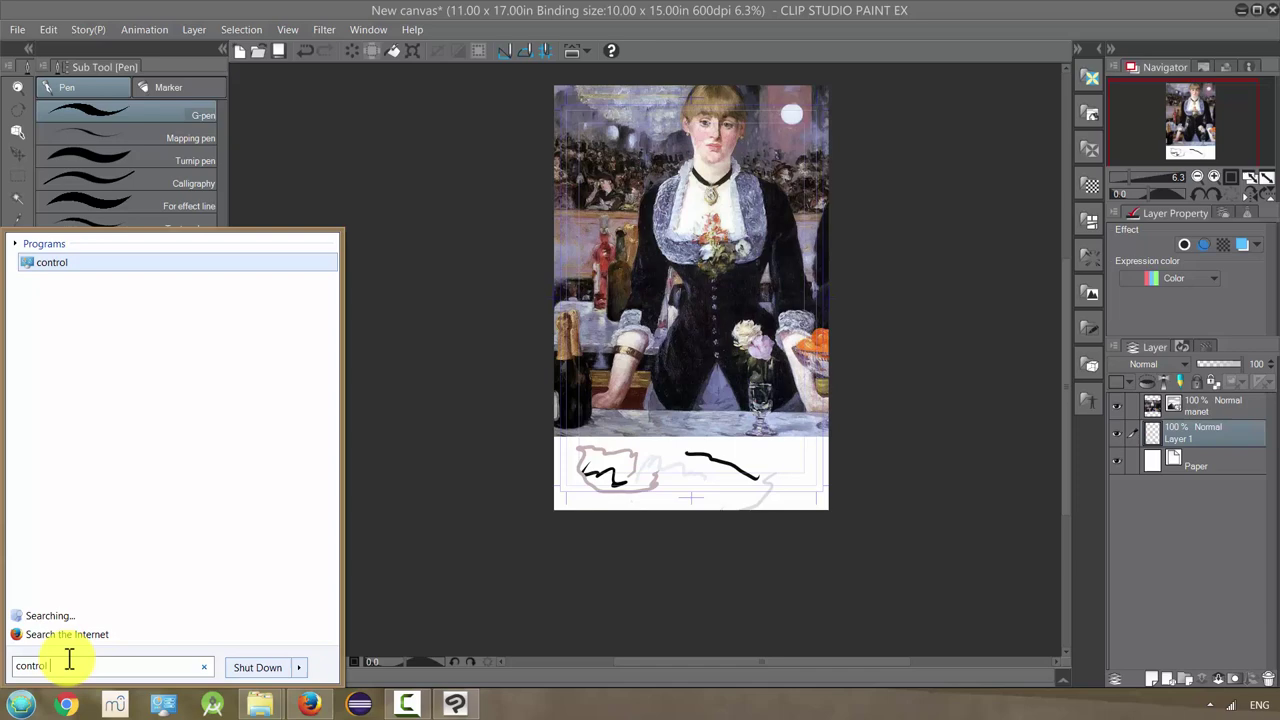
type(" panel")
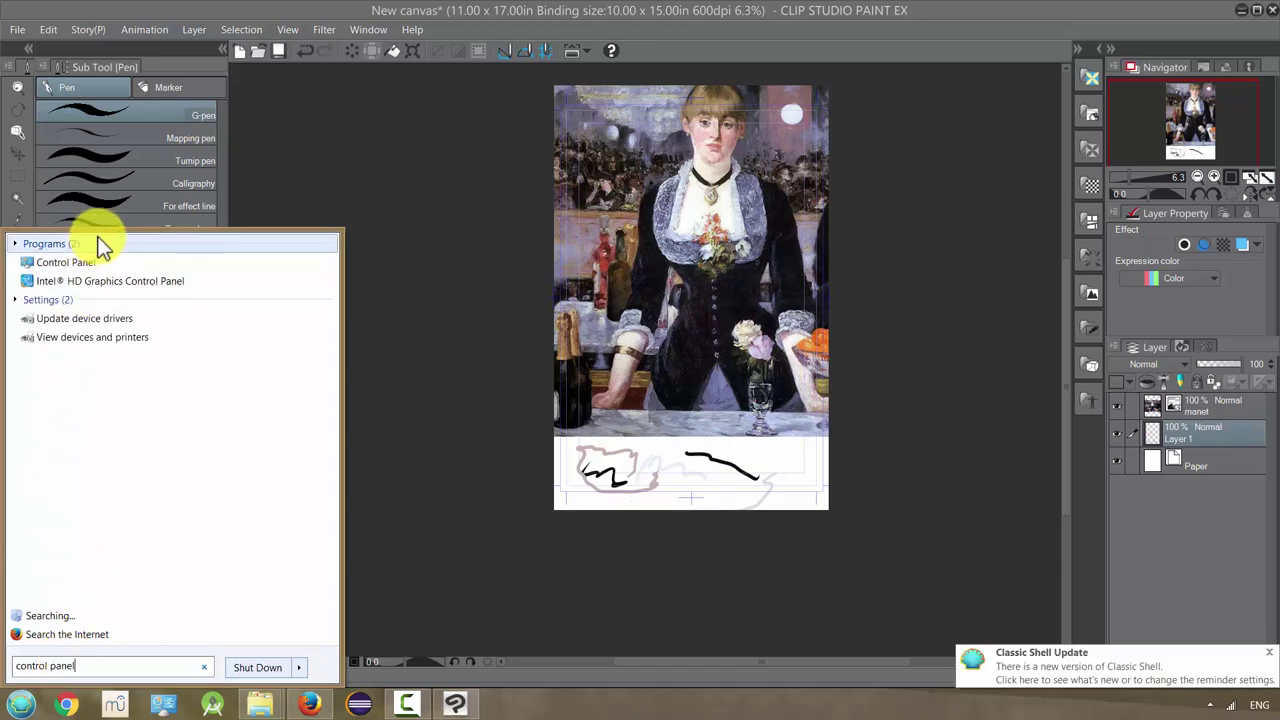
left_click(88, 257)
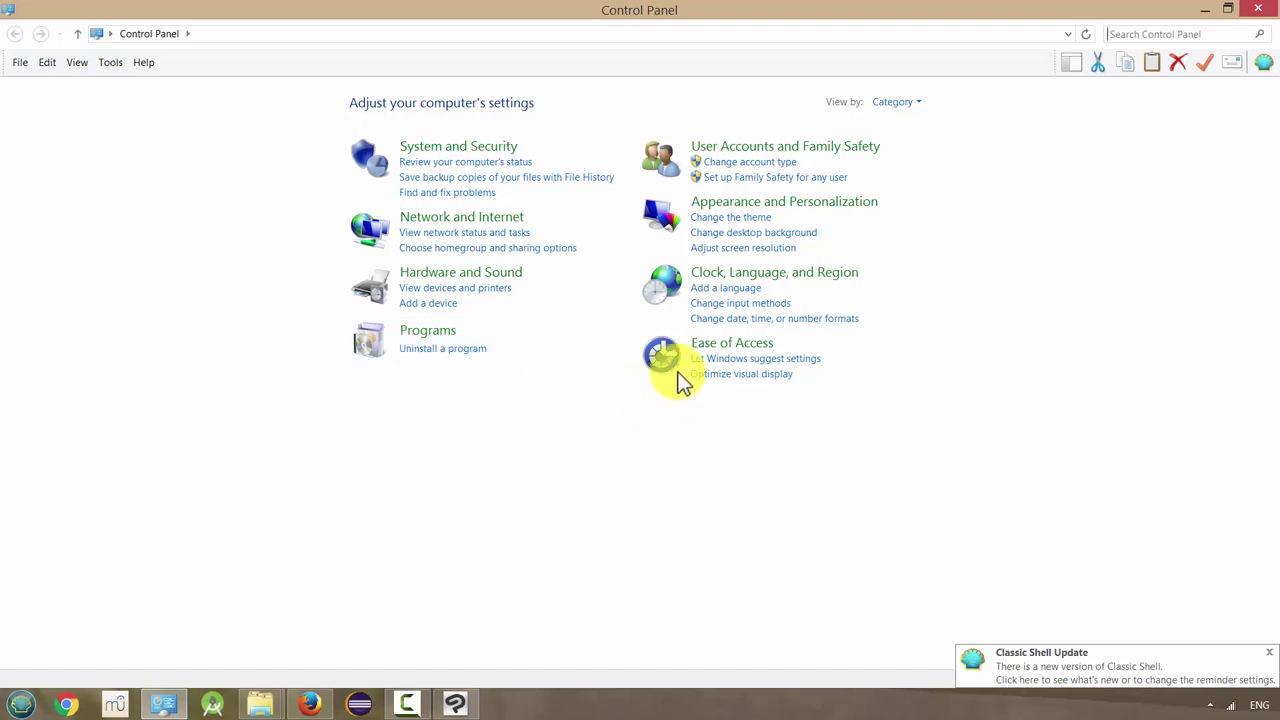
- Search 'pen', open Pen and Touch, and confirm the pen button acts as right-click
left_click(1200, 38)
type("pen")
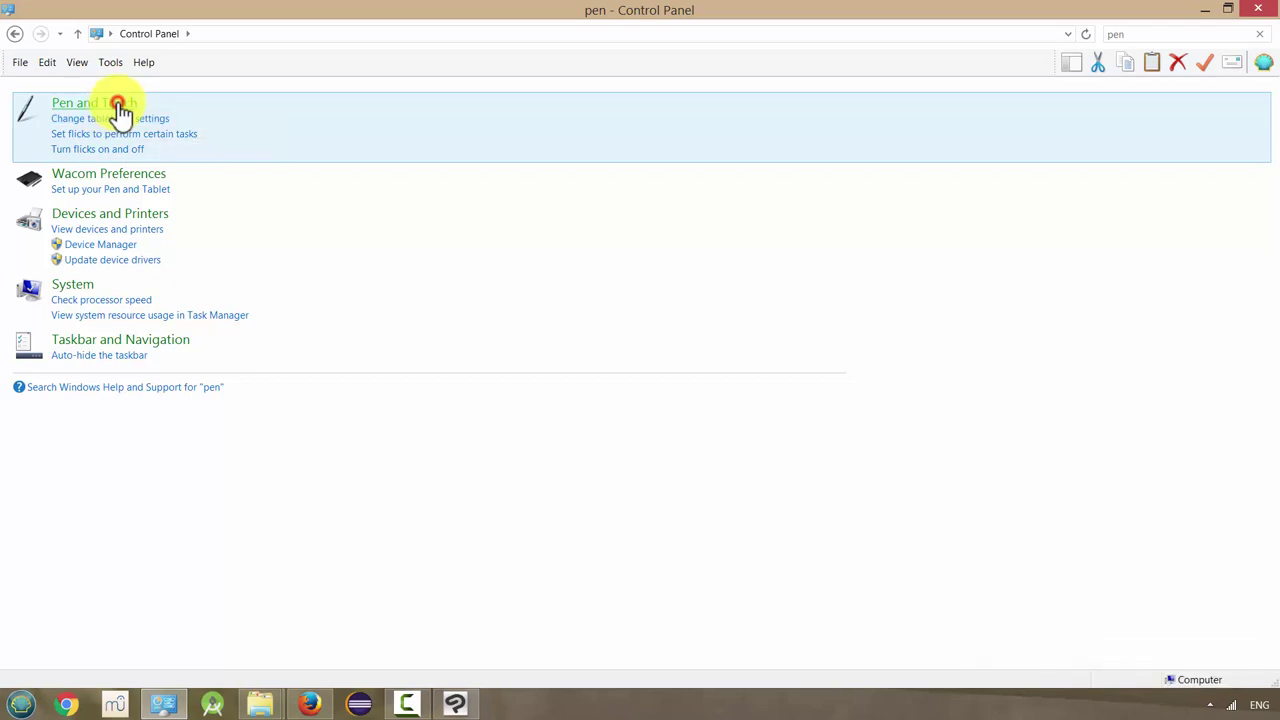
left_click(120, 113)
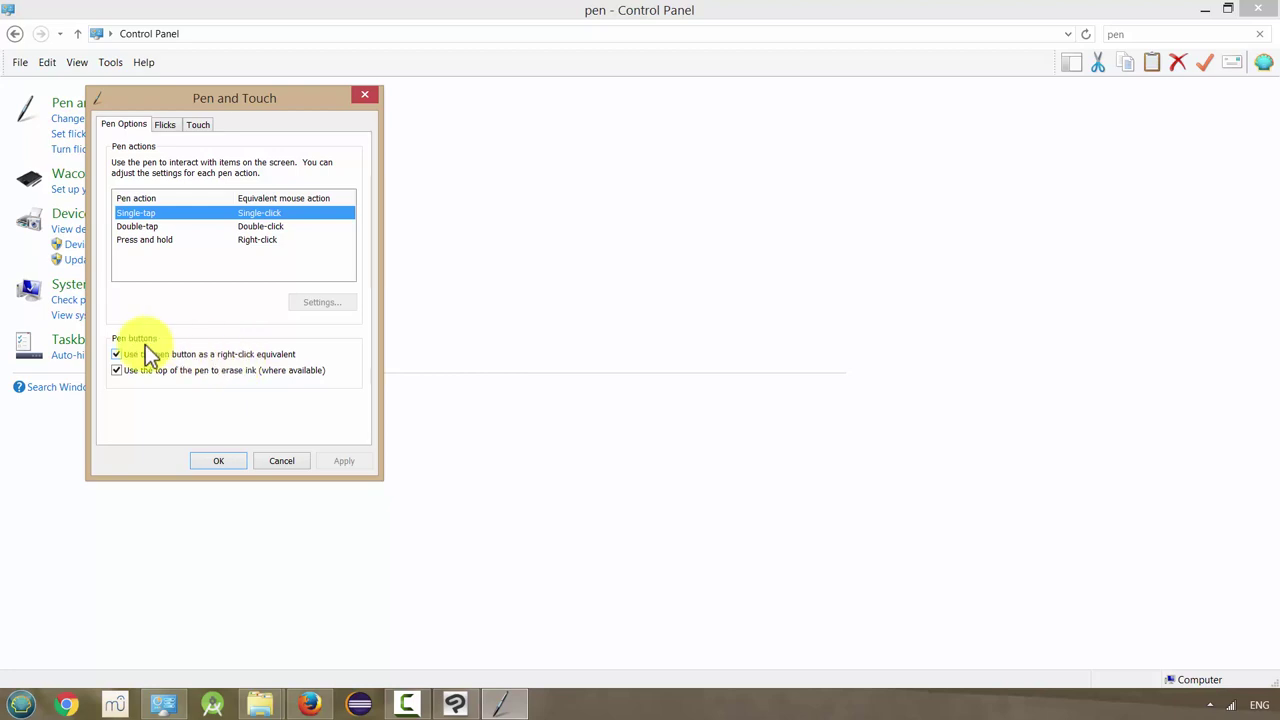
left_click(215, 463)
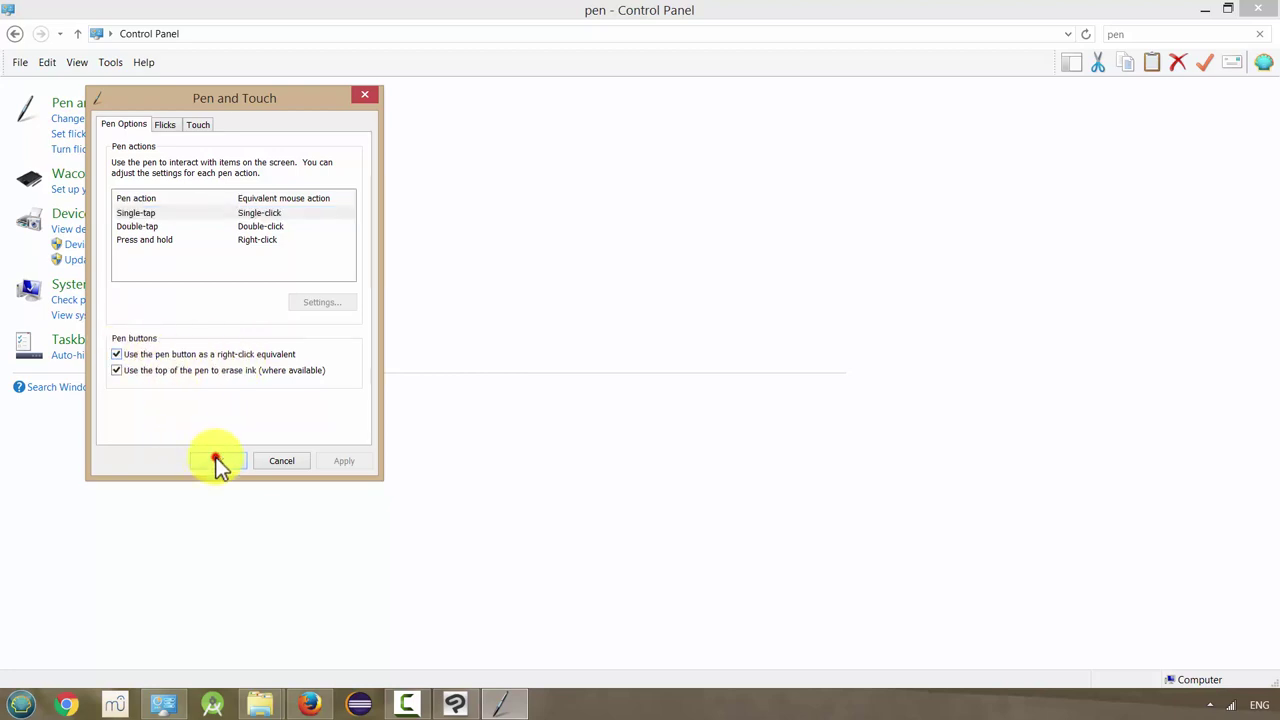
- Return to Clip Studio Paint and zoom the canvas from 6.3% to 8.5%
left_click(455, 704)
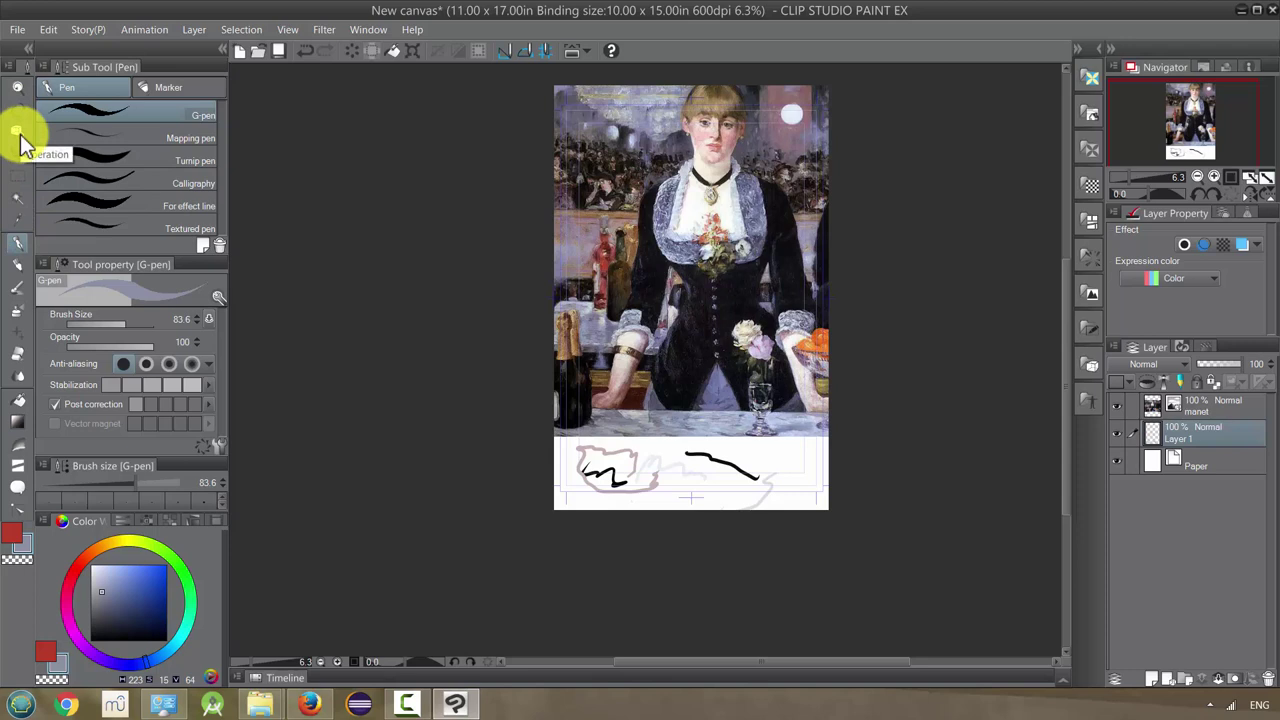
key("ctrl+plus")
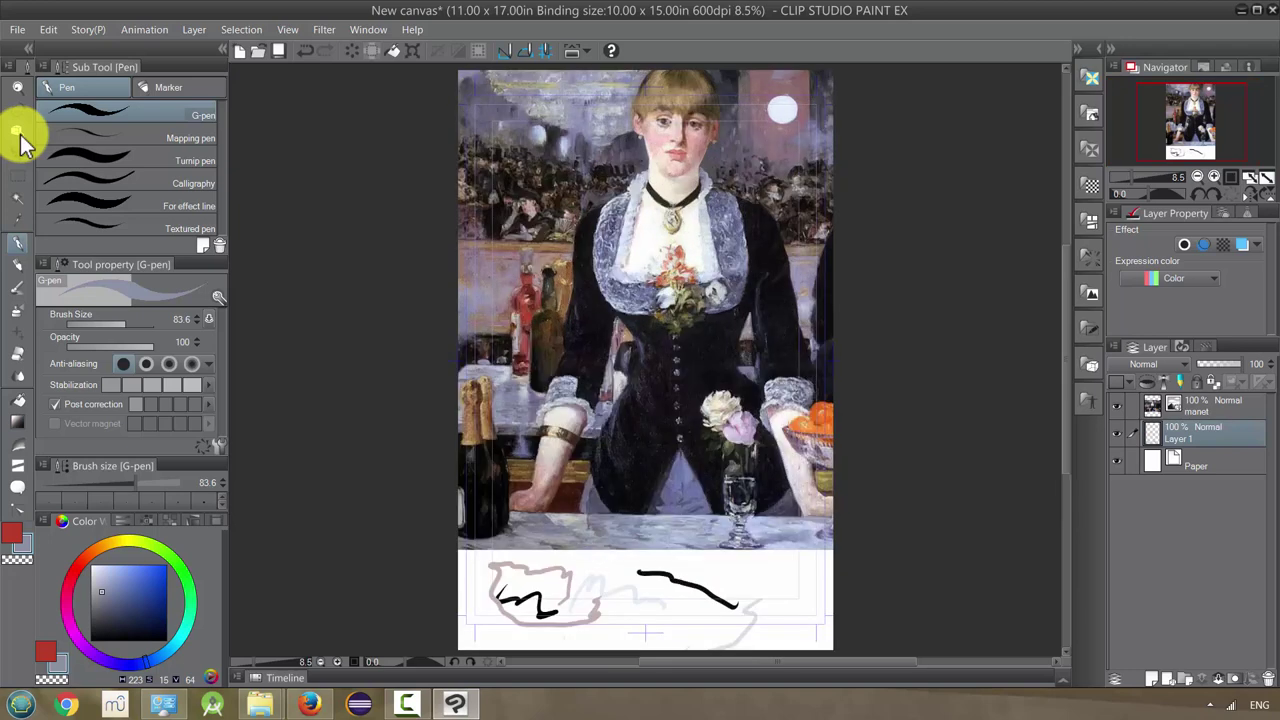